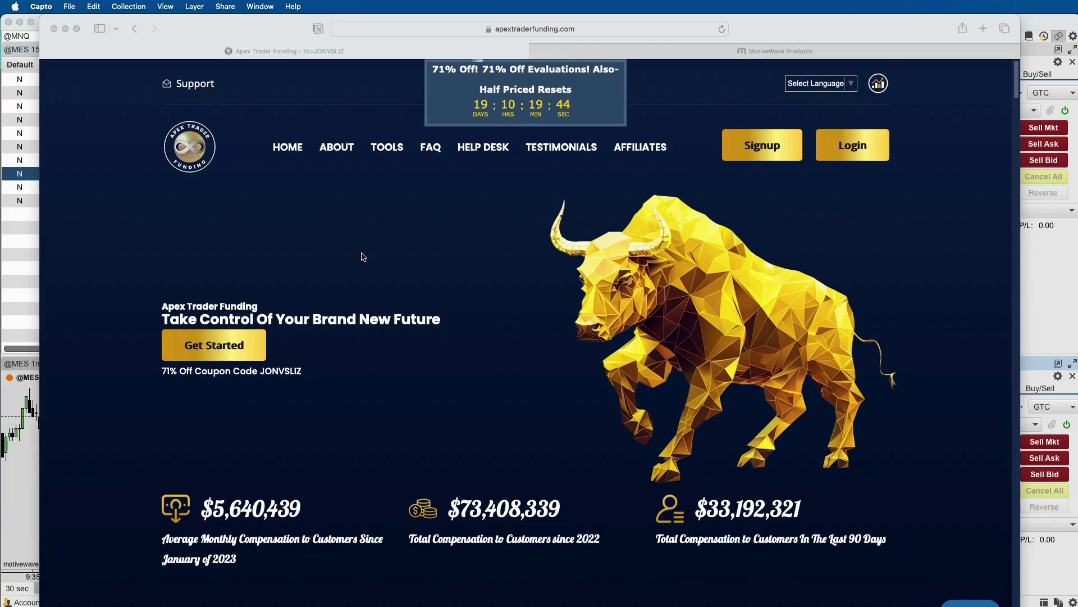
Open the MotiveWave Products page and compare the pricing and features of the Community, Standard, Order Flow and Pro plans
{"action": "left_click", "coordinate": [803, 54]}
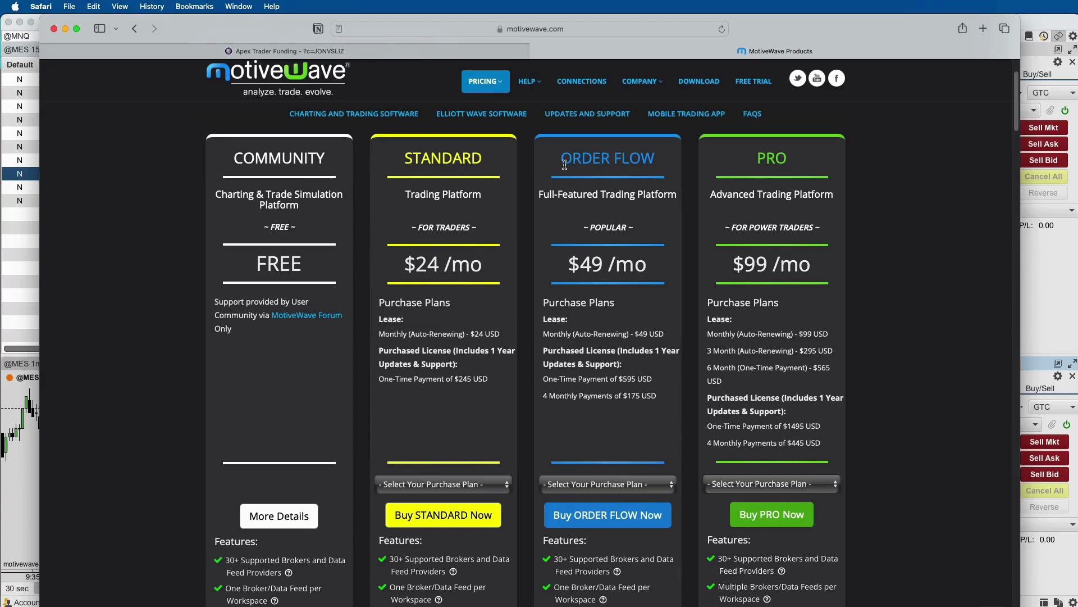
{"action": "scroll", "coordinate": [572, 168], "scroll_direction": "down", "scroll_amount": 3}
{"action": "scroll", "coordinate": [572, 169], "scroll_direction": "down", "scroll_amount": 5}
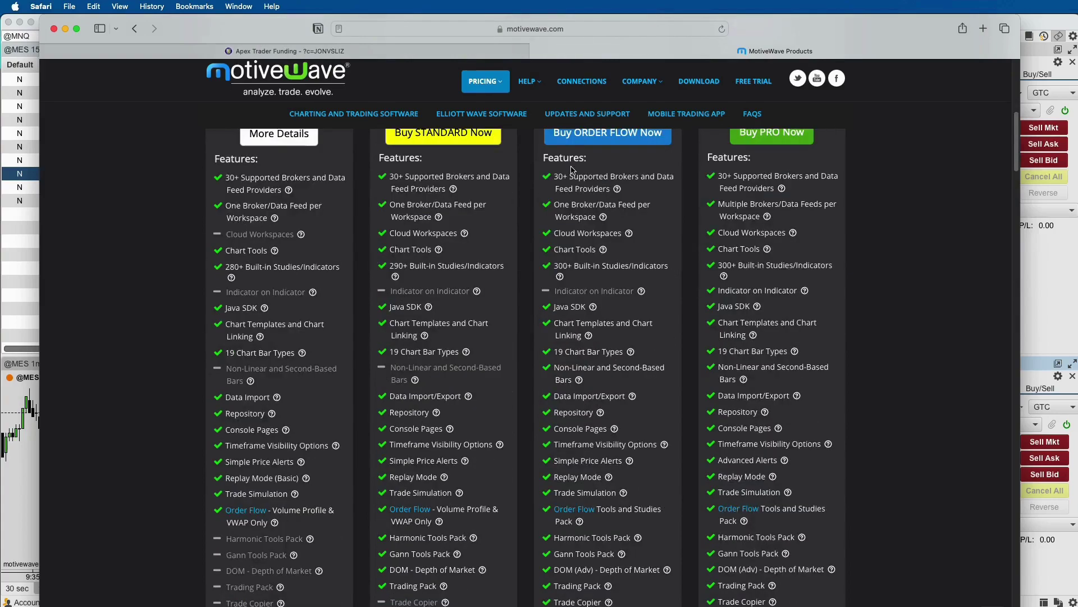
{"action": "scroll", "coordinate": [611, 372], "scroll_direction": "down", "scroll_amount": 3}
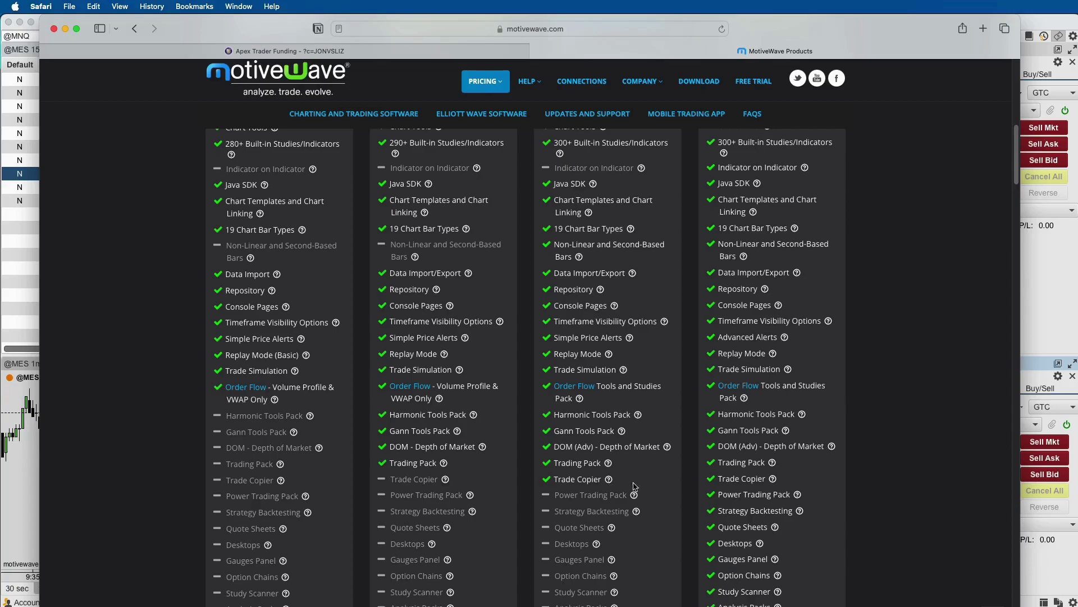
{"action": "scroll", "coordinate": [815, 448], "scroll_direction": "up", "scroll_amount": 2}
{"action": "scroll", "coordinate": [814, 449], "scroll_direction": "up", "scroll_amount": 15}
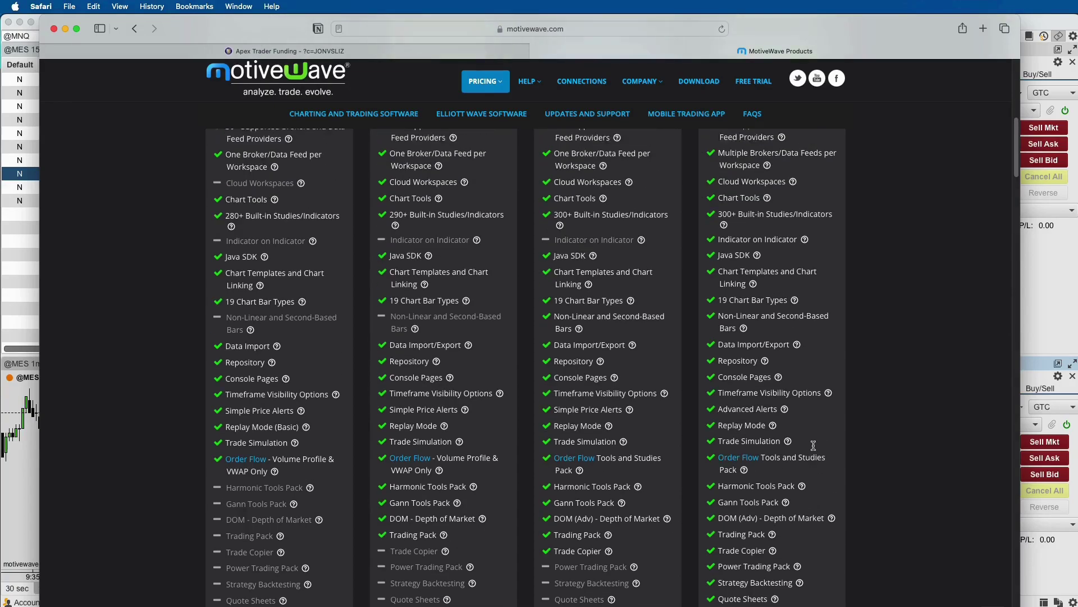
{"action": "scroll", "coordinate": [814, 448], "scroll_direction": "up", "scroll_amount": 4}
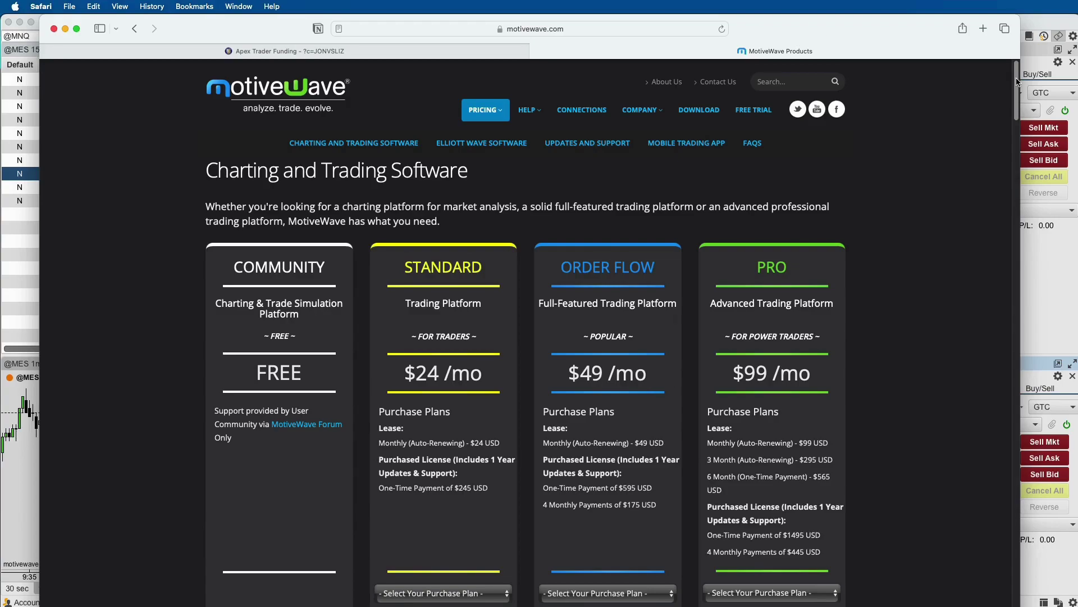
Switch to MotiveWave and start a new trade copier account named "Youtube Demo"
{"action": "left_click", "coordinate": [1053, 284]}
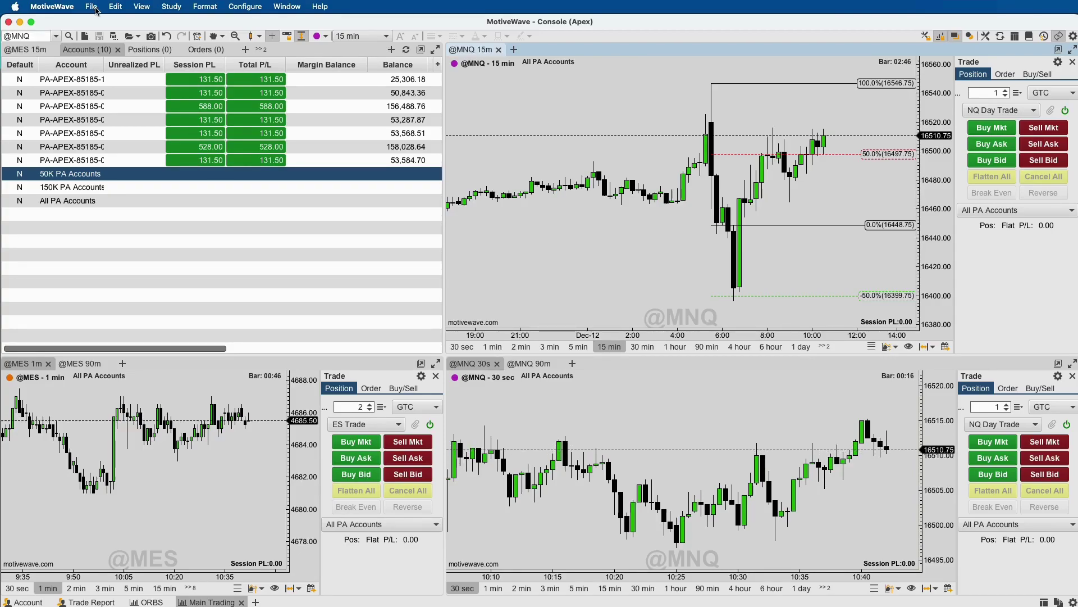
{"action": "left_click", "coordinate": [92, 7]}
{"action": "mouse_move", "coordinate": [101, 27]}
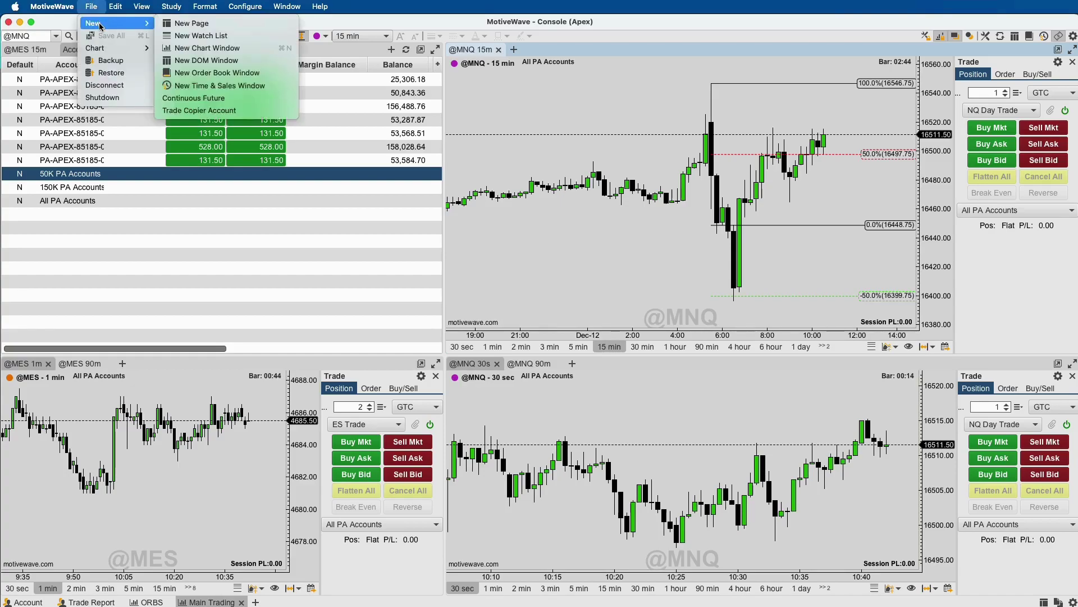
{"action": "left_click", "coordinate": [216, 110]}
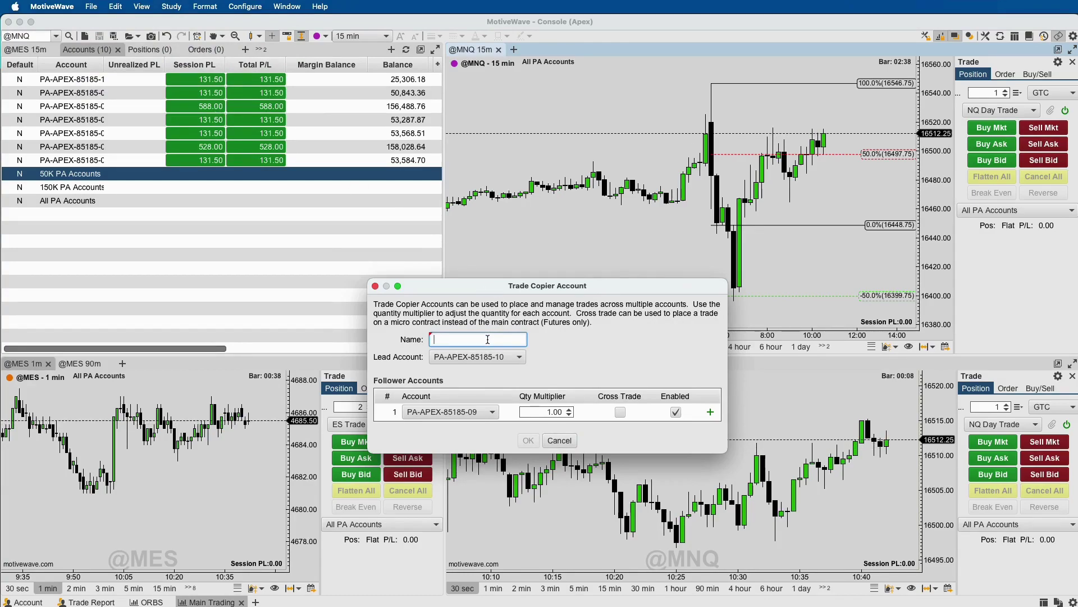
{"action": "type", "text": "Youtube Demo"}
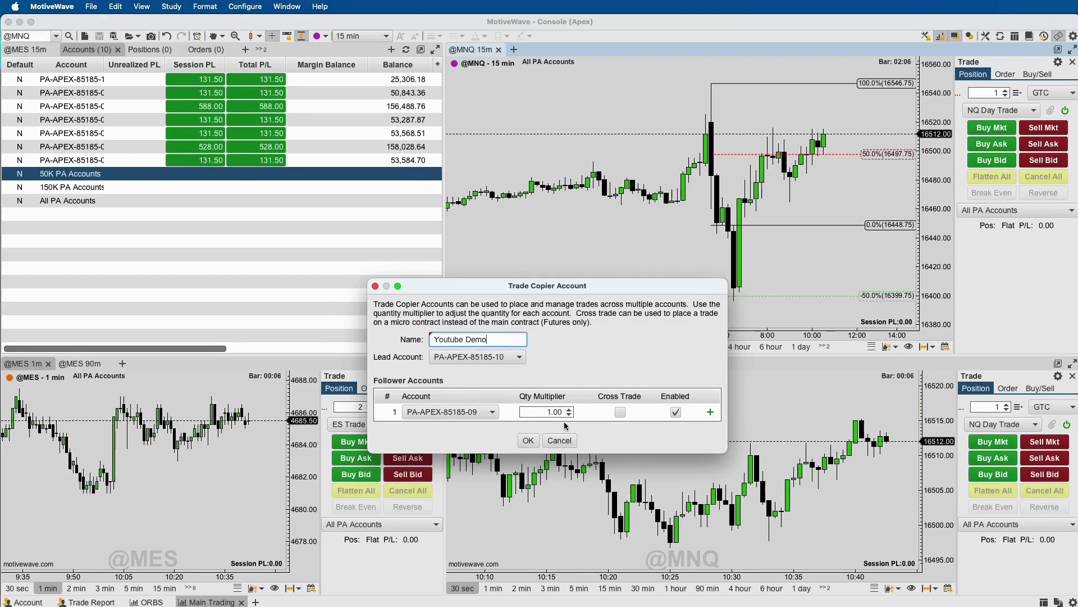
Add a second follower account to the trade copier account and set its quantity multiplier to 4
{"action": "left_click", "coordinate": [710, 411]}
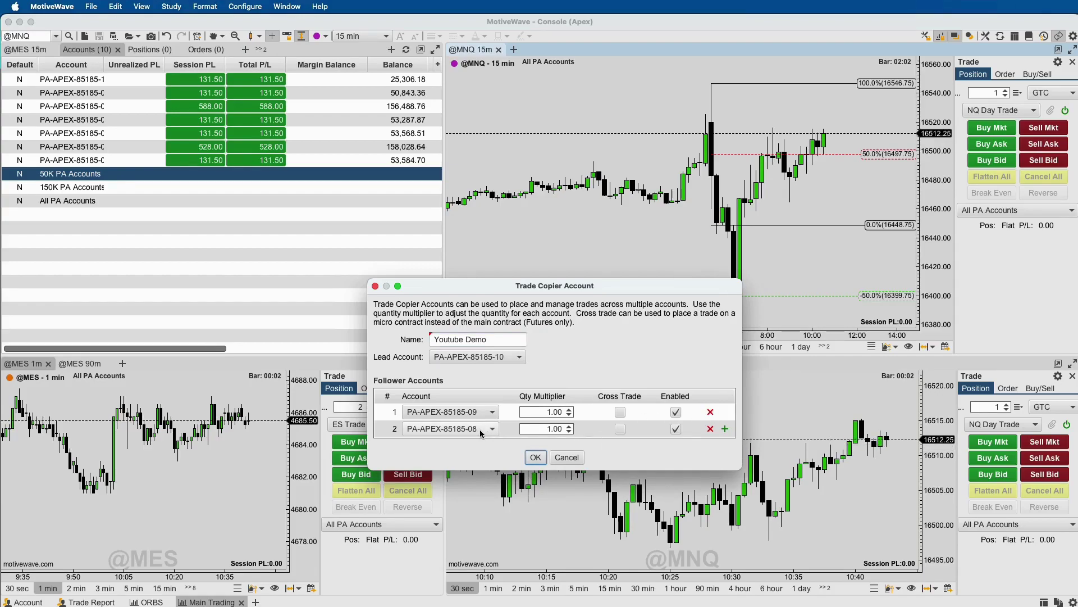
{"action": "left_click", "coordinate": [550, 429]}
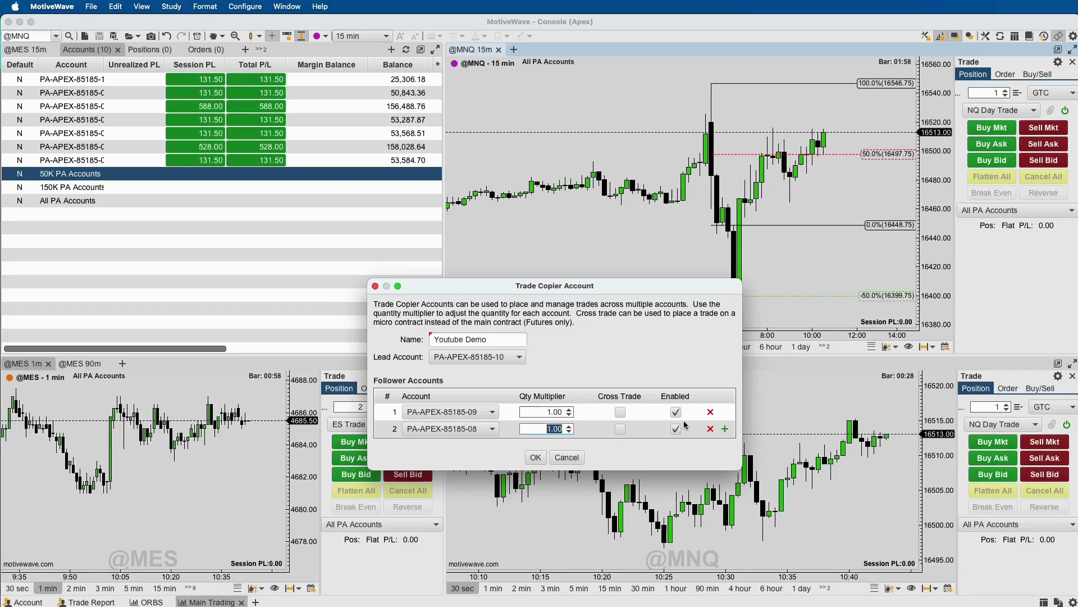
{"action": "type", "text": "4"}
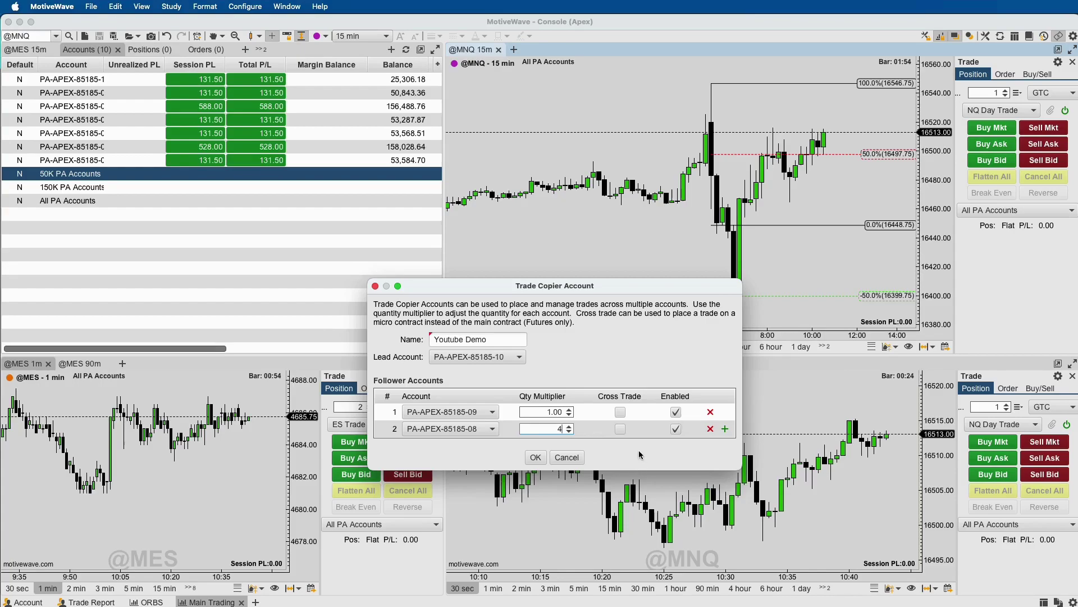
{"action": "left_click", "coordinate": [540, 411]}
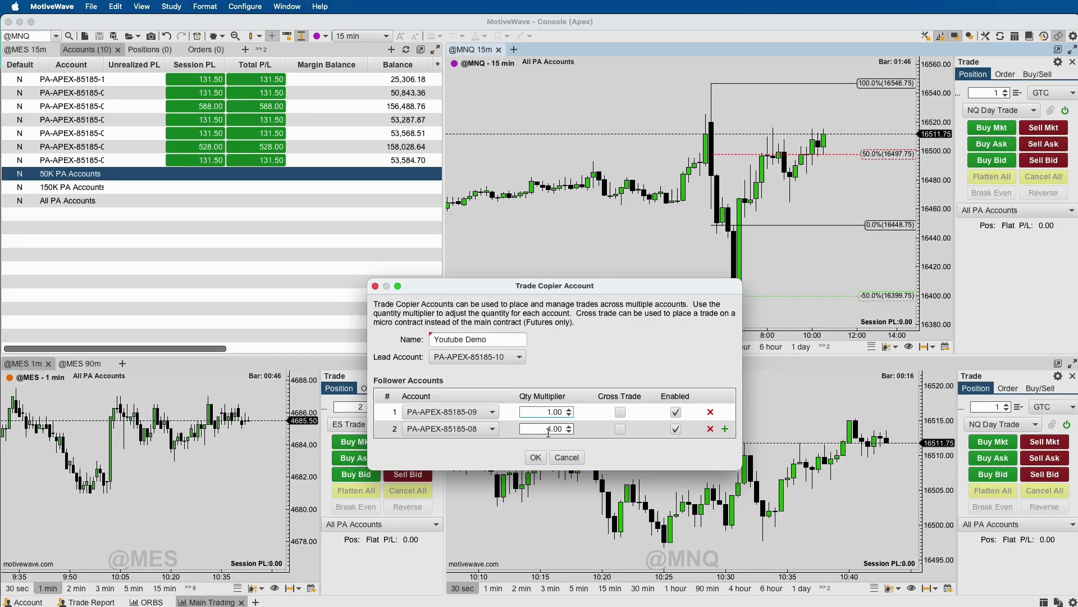
Add follower accounts in rows 3 to 6, with a quantity multiplier of 4 for row 5, and save the trade copier account
{"action": "left_click", "coordinate": [725, 429]}
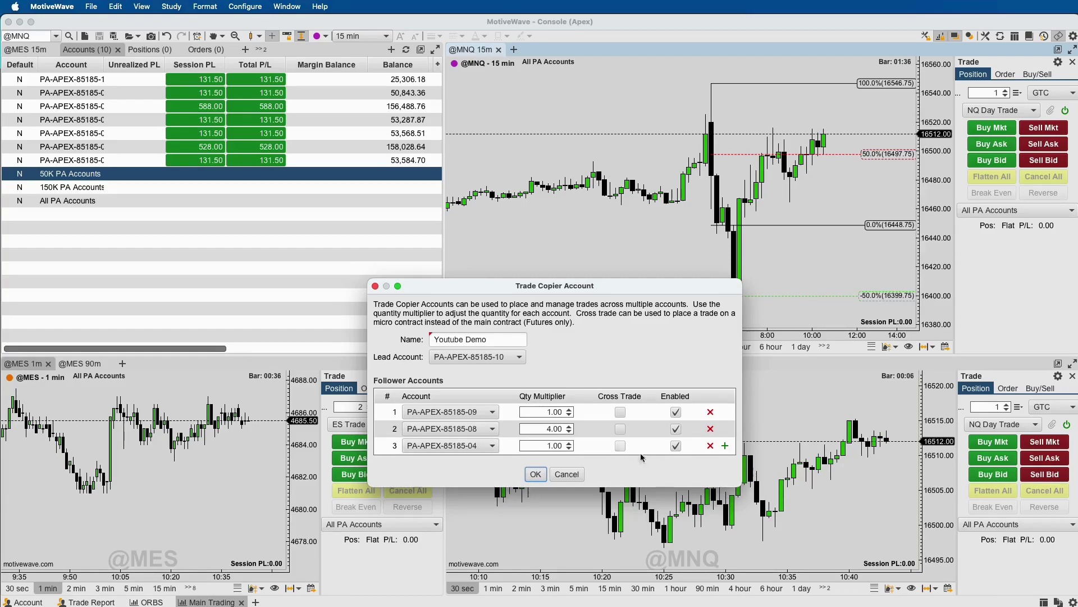
{"action": "left_click", "coordinate": [725, 446]}
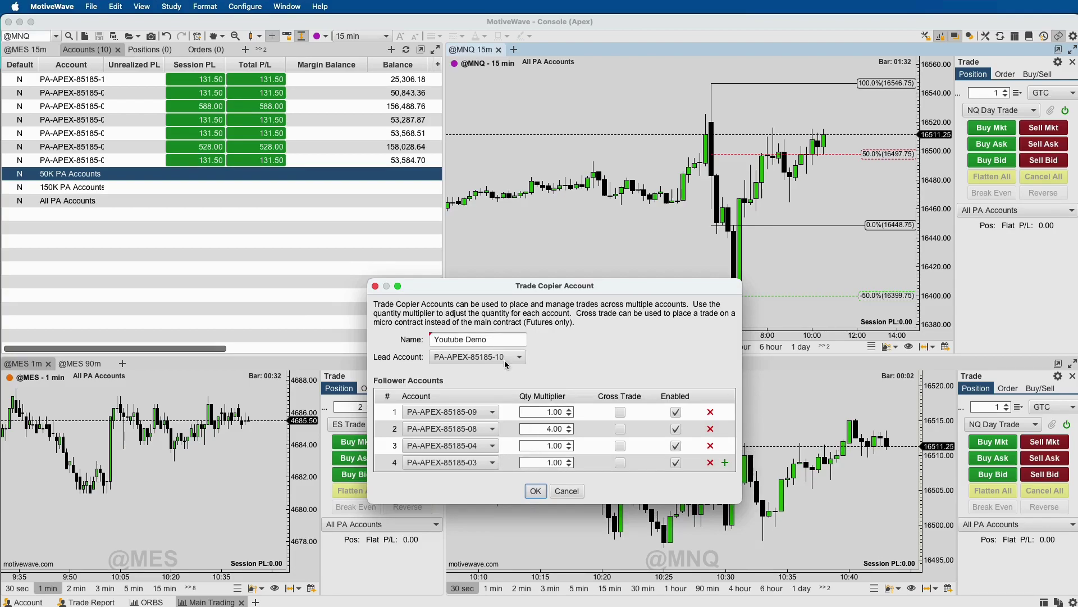
{"action": "left_click", "coordinate": [725, 462]}
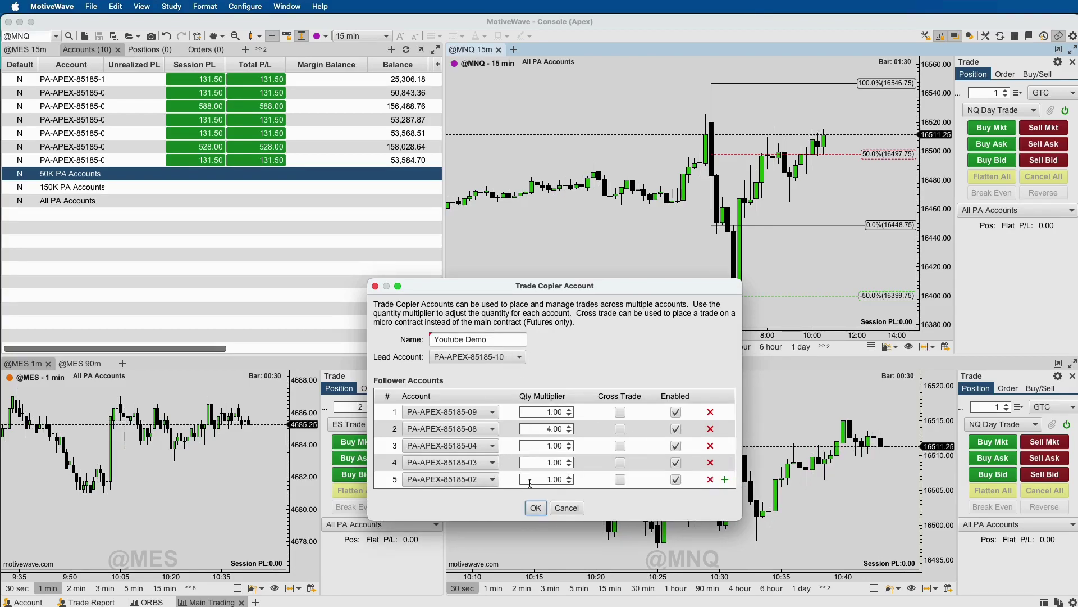
{"action": "double_click", "coordinate": [555, 480]}
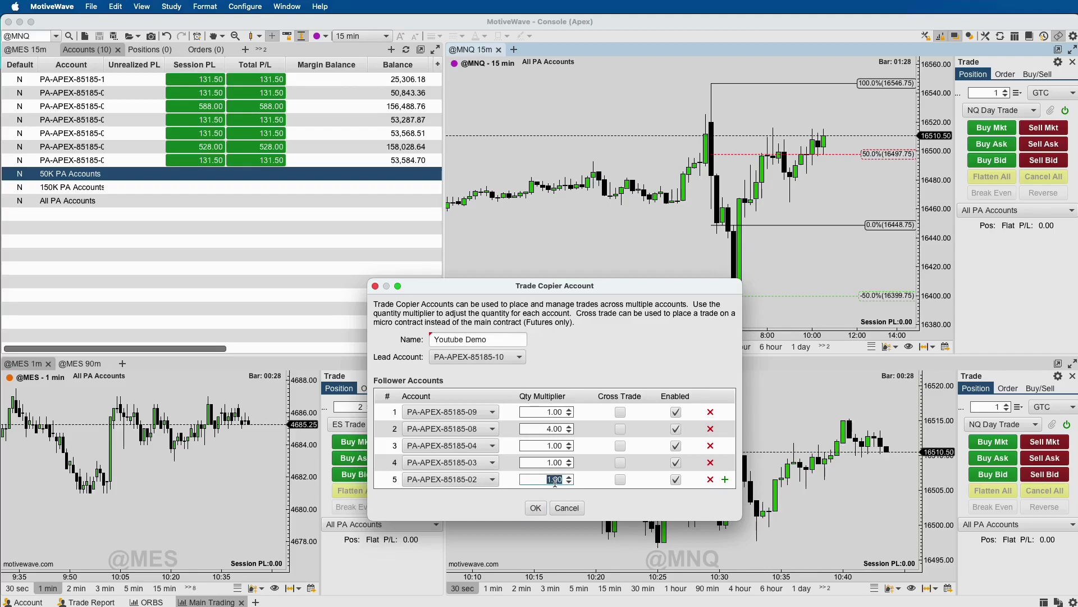
{"action": "type", "text": "4"}
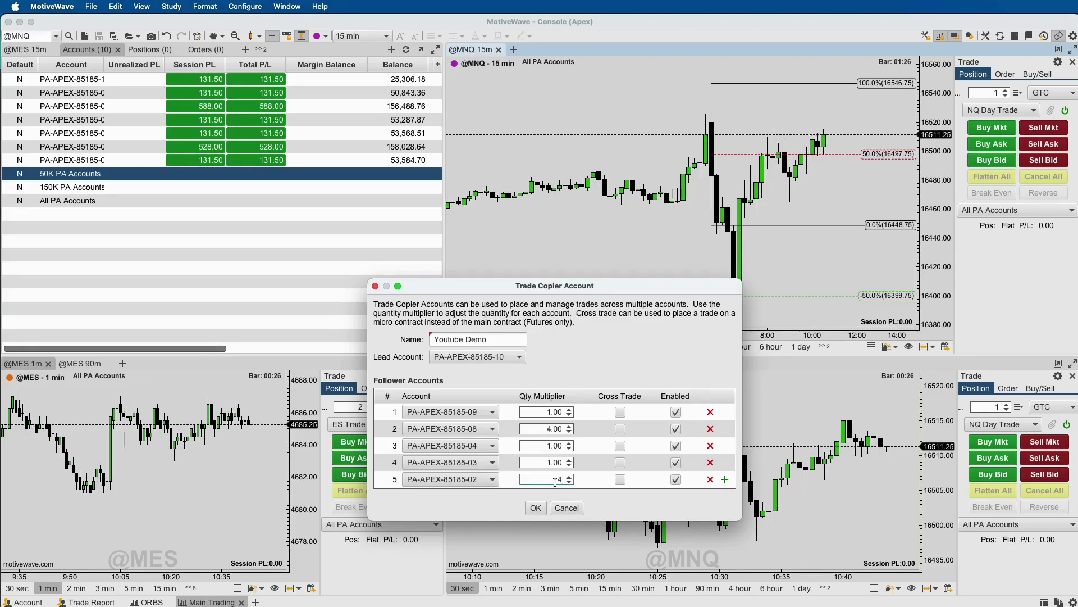
{"action": "left_click", "coordinate": [534, 461]}
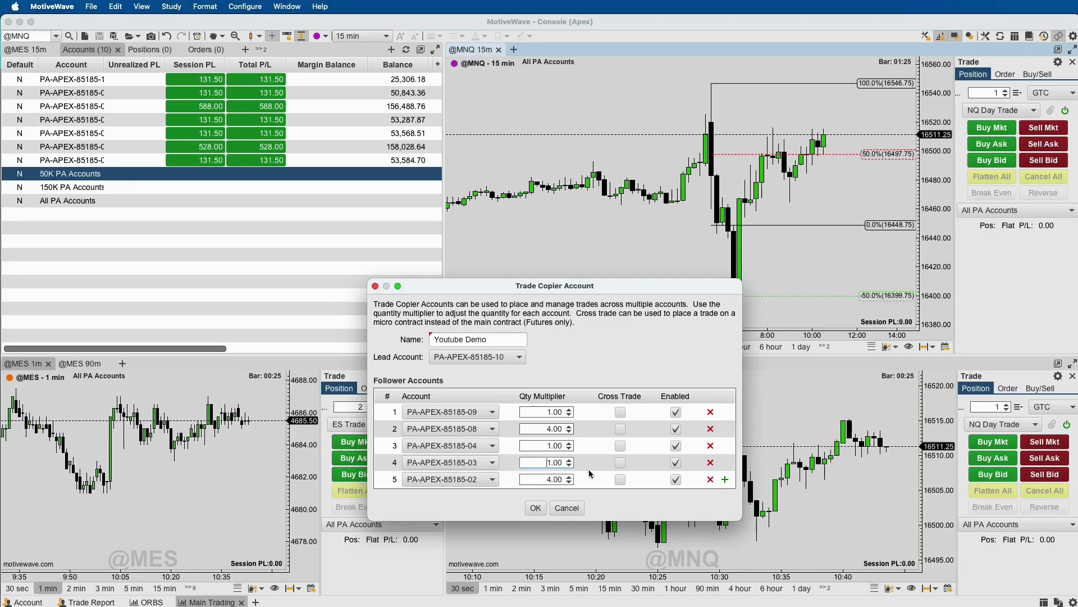
{"action": "left_click", "coordinate": [724, 481]}
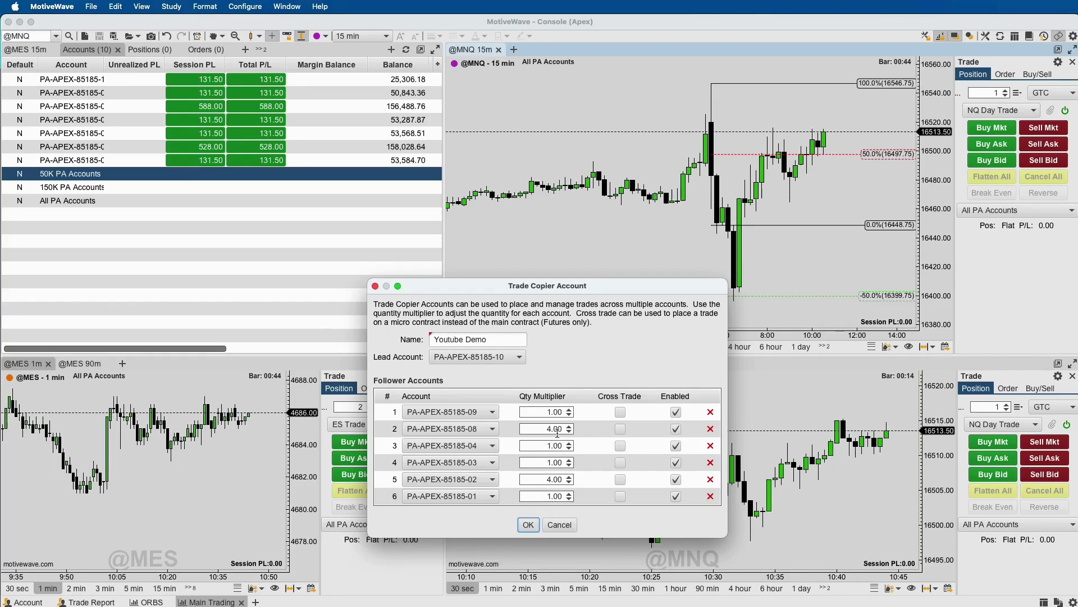
{"action": "left_click", "coordinate": [528, 525]}
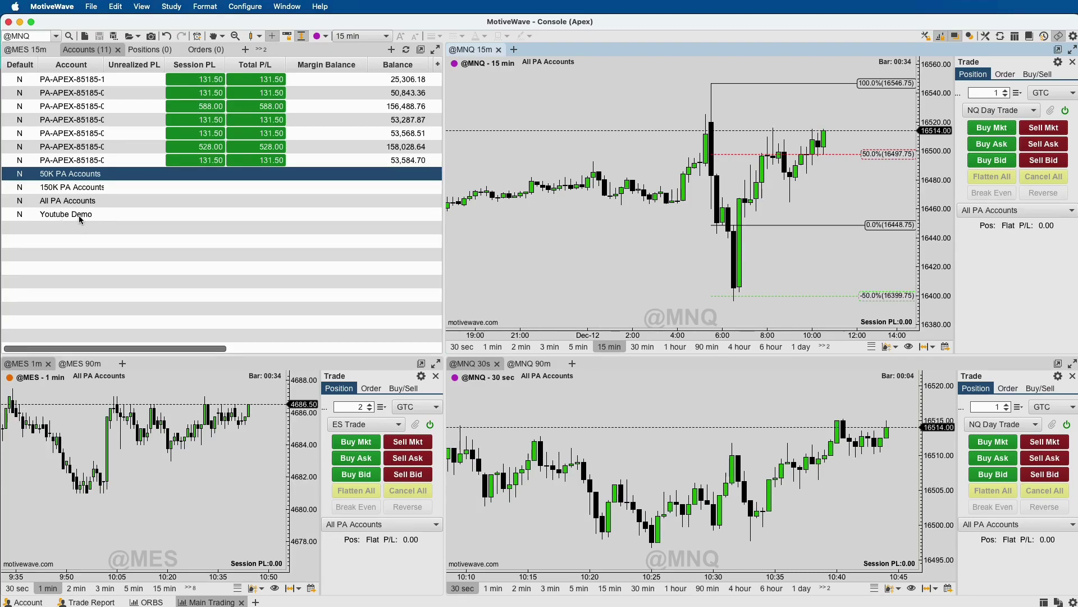
Reopen the Youtube Demo copier account, enter a quantity multiplier of 4 for the second and fifth followers, and save it
{"action": "double_click", "coordinate": [80, 216]}
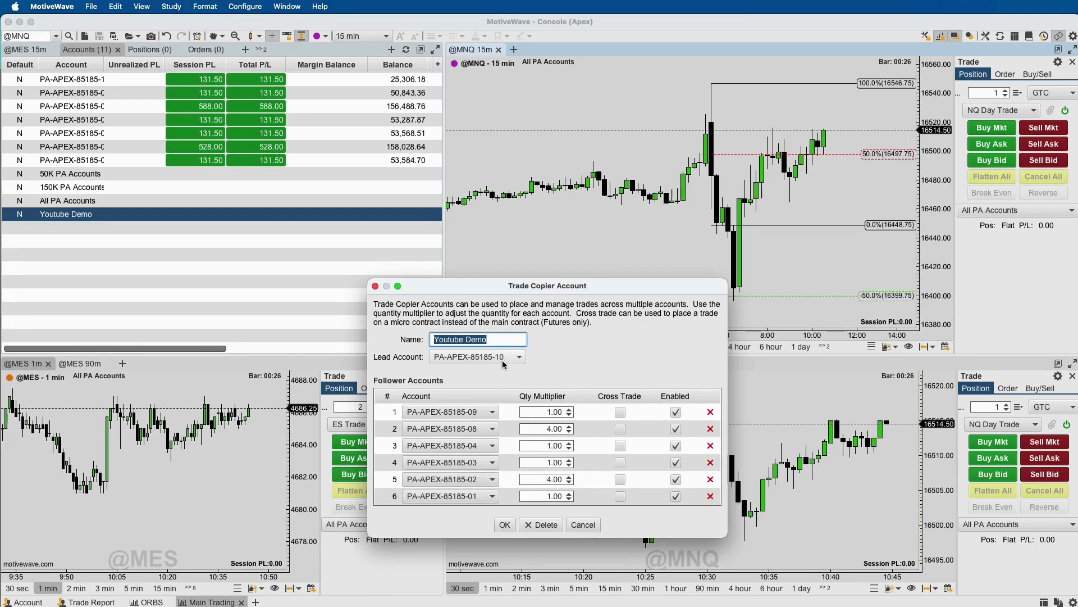
{"action": "double_click", "coordinate": [550, 429]}
{"action": "type", "text": "4"}
{"action": "double_click", "coordinate": [549, 478]}
{"action": "type", "text": "4"}
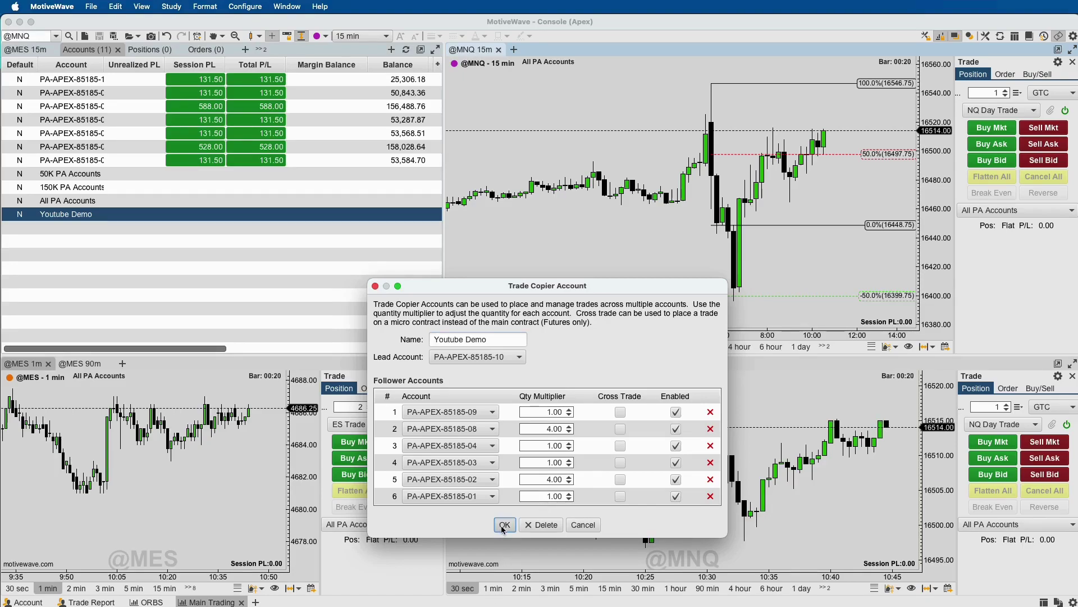
{"action": "left_click", "coordinate": [503, 527]}
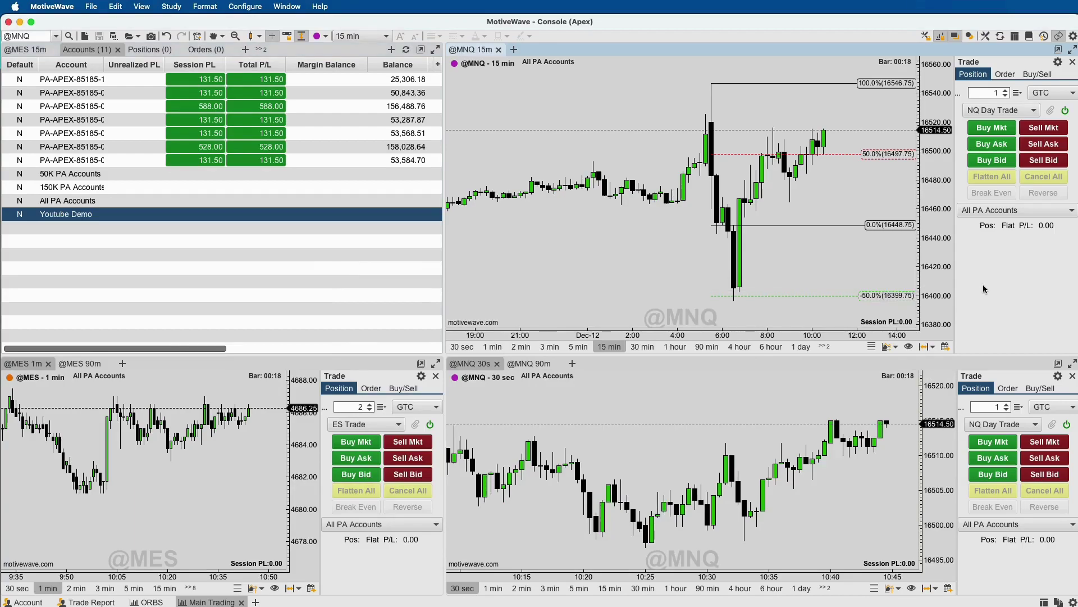
{"action": "left_click", "coordinate": [1071, 51]}
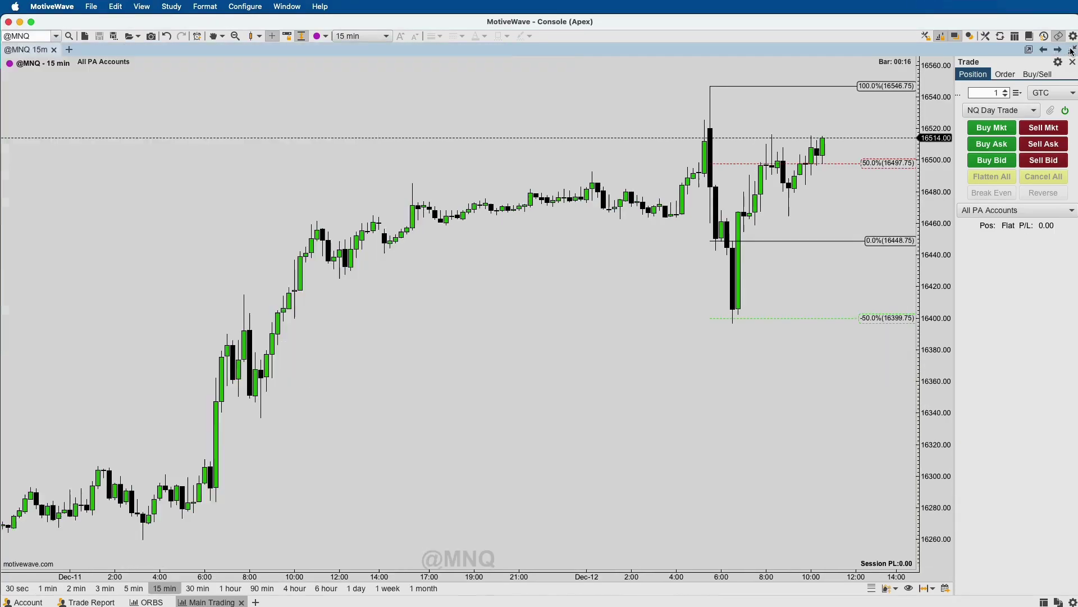
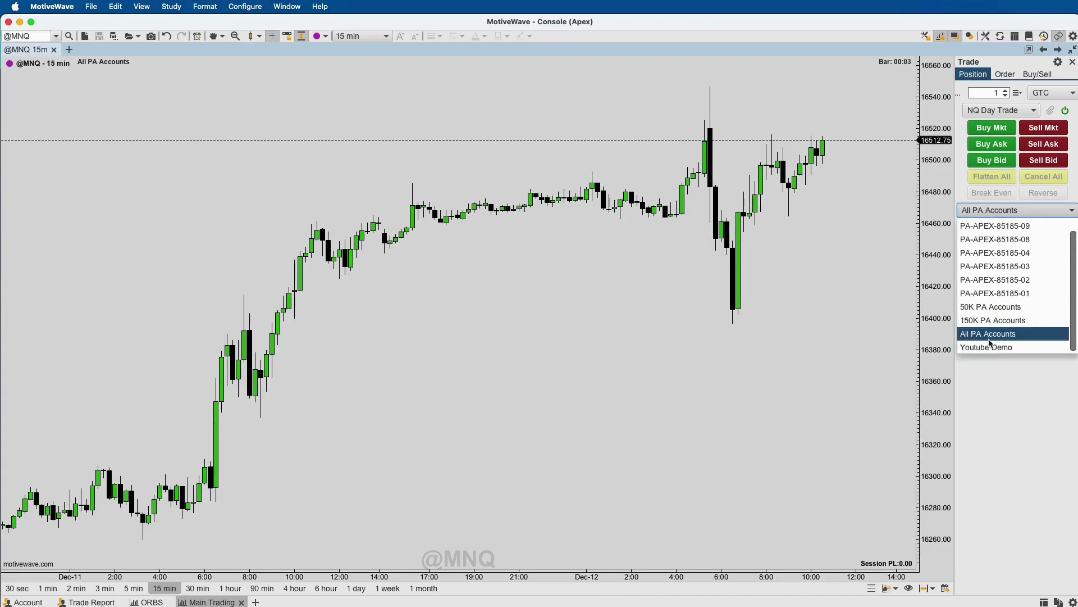
{"action": "left_click", "coordinate": [988, 345]}
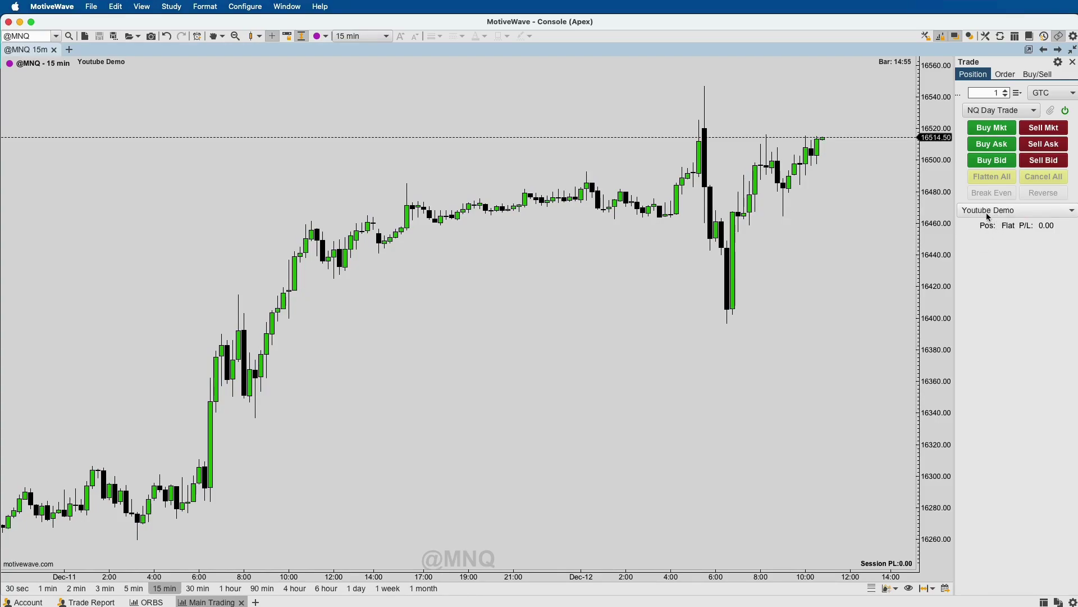
{"action": "left_click", "coordinate": [1008, 113]}
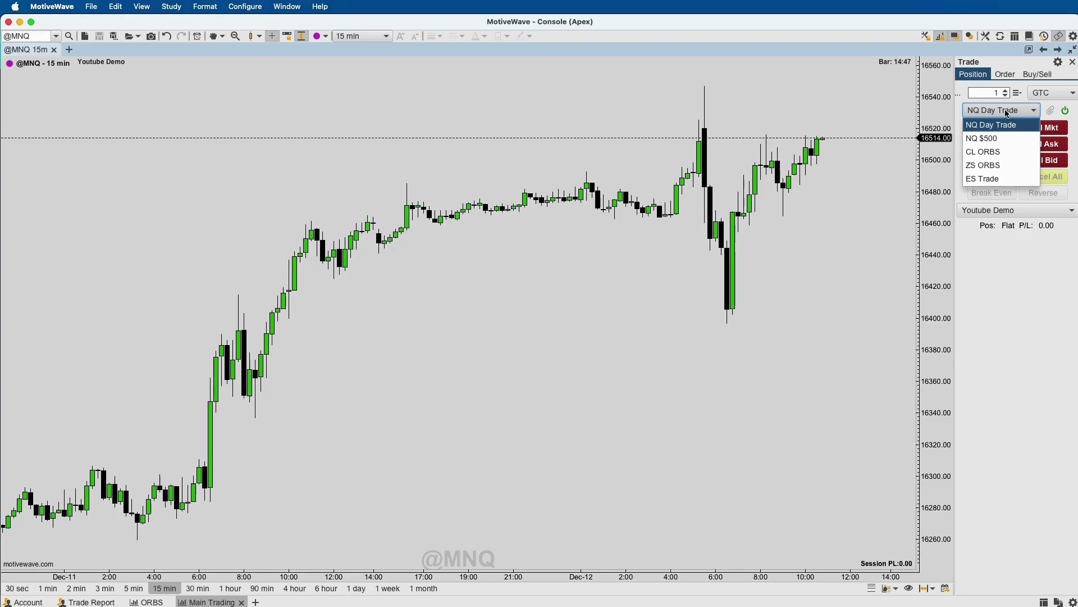
{"action": "left_click", "coordinate": [1014, 114]}
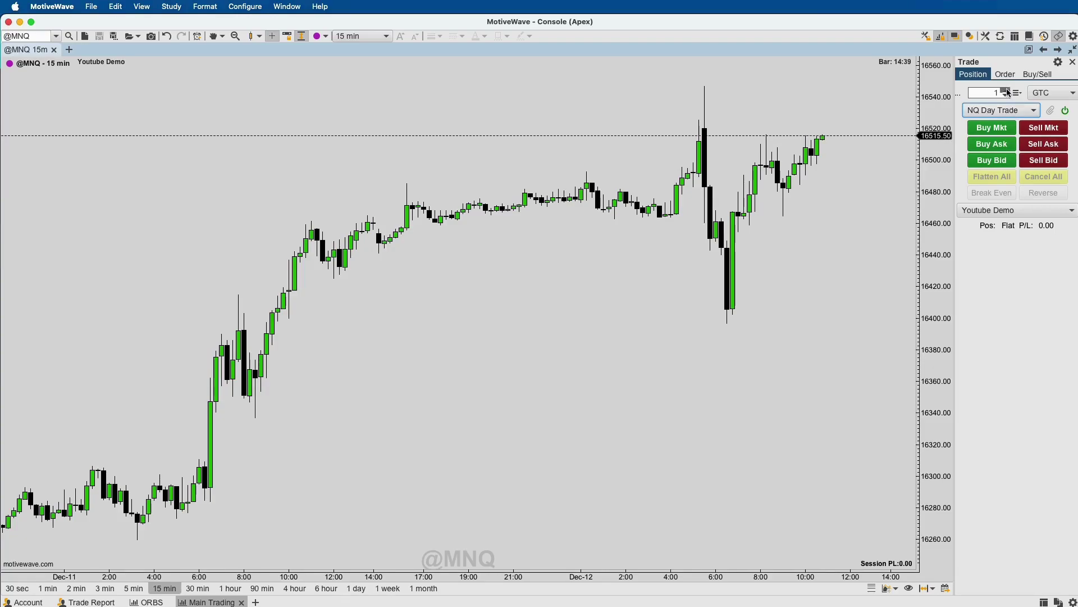
{"action": "left_click", "coordinate": [1006, 90]}
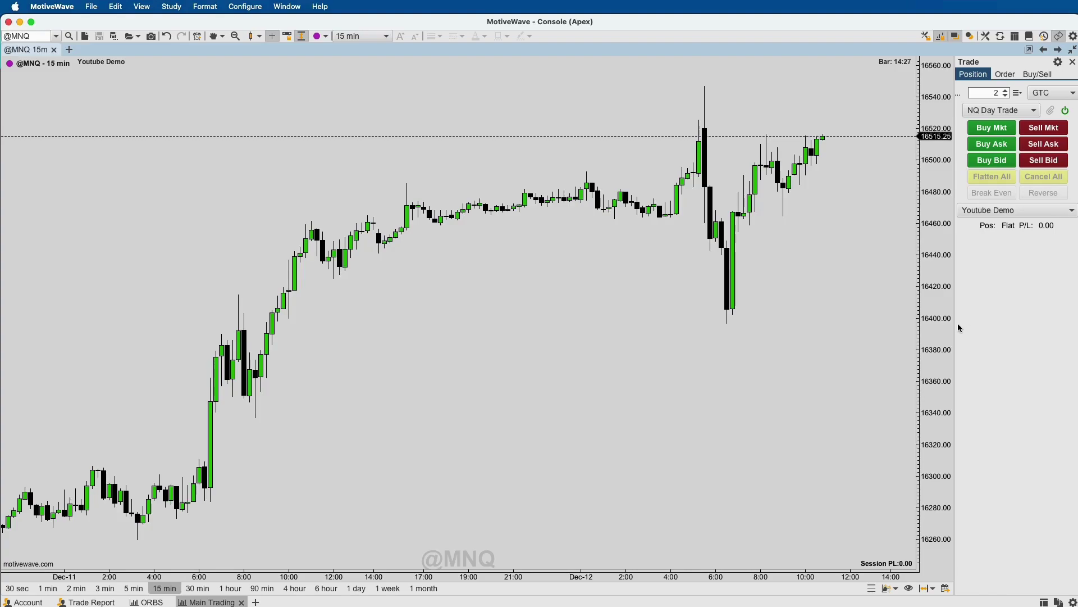
{"action": "left_click", "coordinate": [928, 321]}
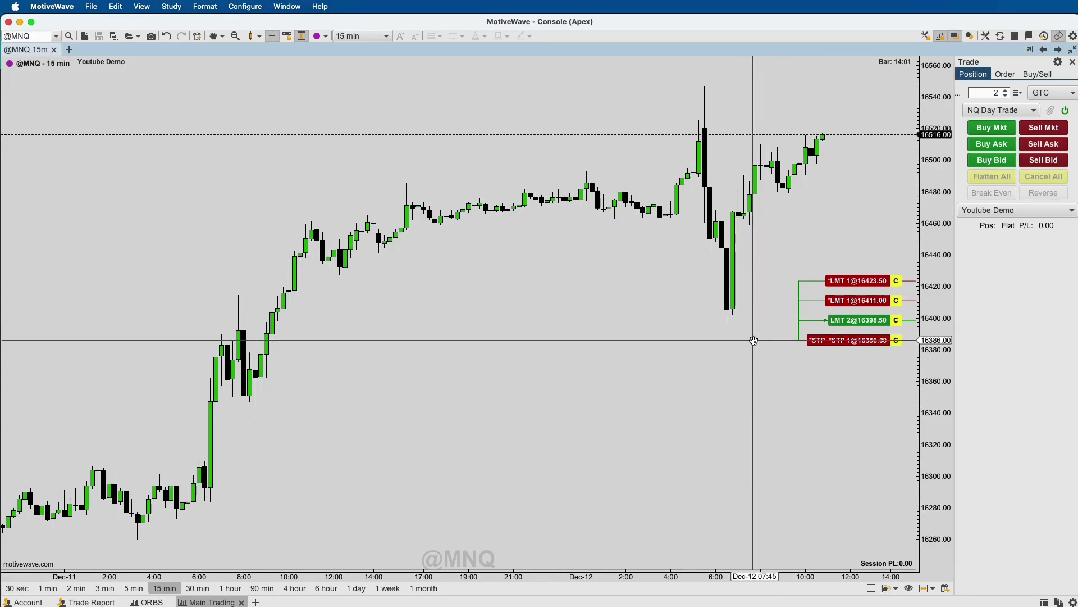
{"action": "left_click_drag", "start_coordinate": [911, 341], "coordinate": [876, 343]}
{"action": "left_click", "coordinate": [984, 77]}
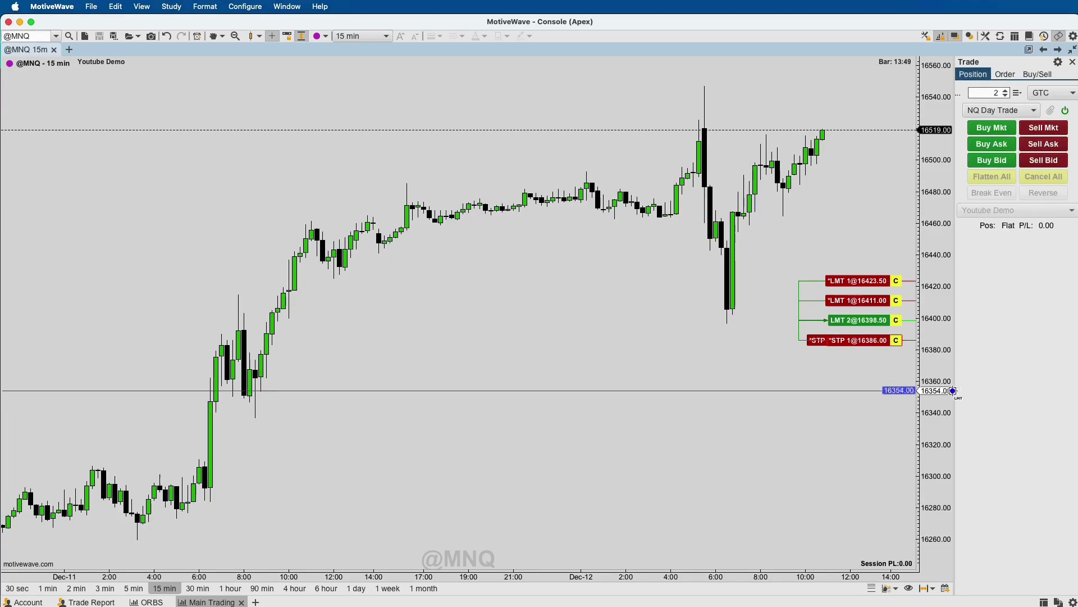
{"action": "left_click", "coordinate": [1009, 211]}
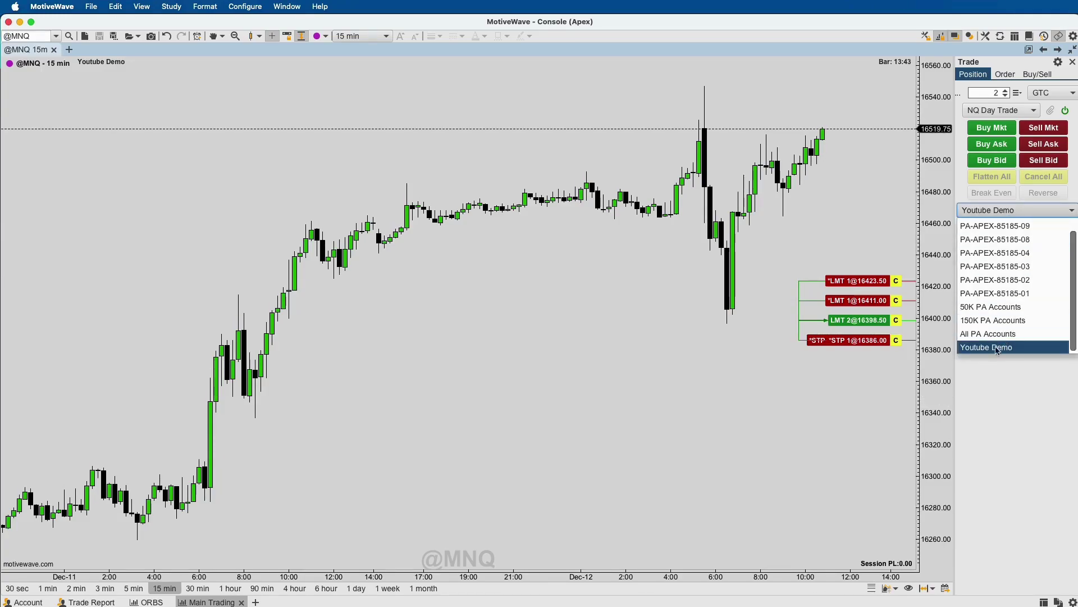
{"action": "left_click", "coordinate": [1000, 244]}
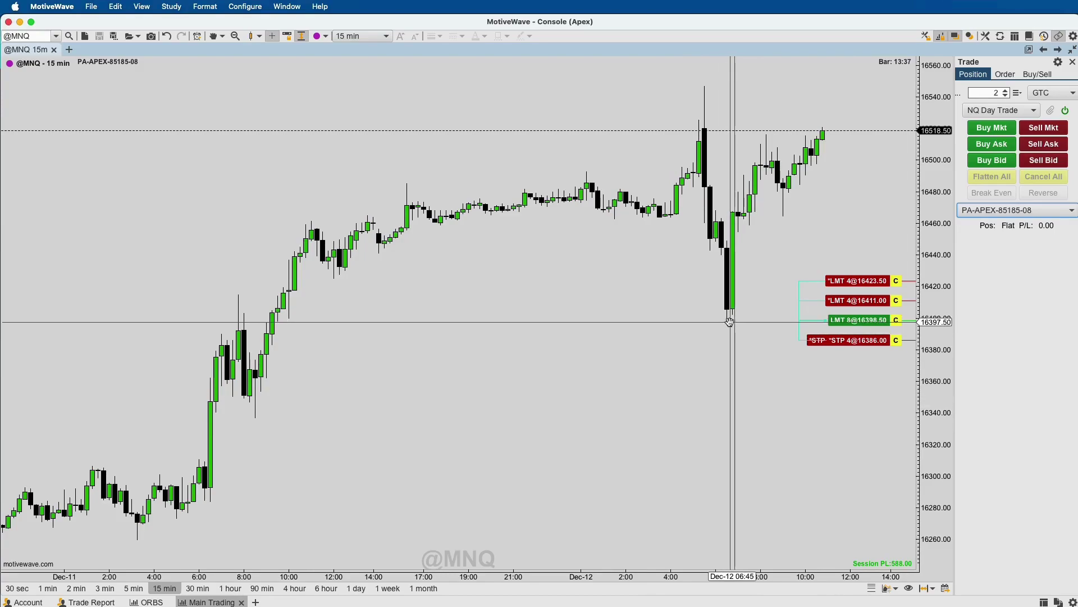
{"action": "left_click", "coordinate": [1037, 210]}
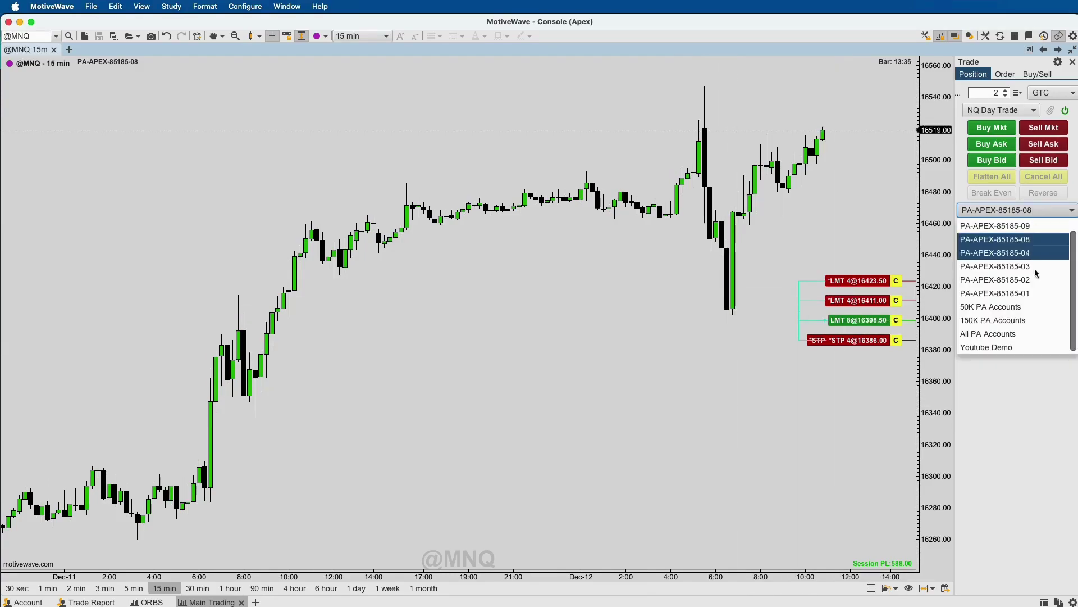
{"action": "left_click", "coordinate": [1035, 278]}
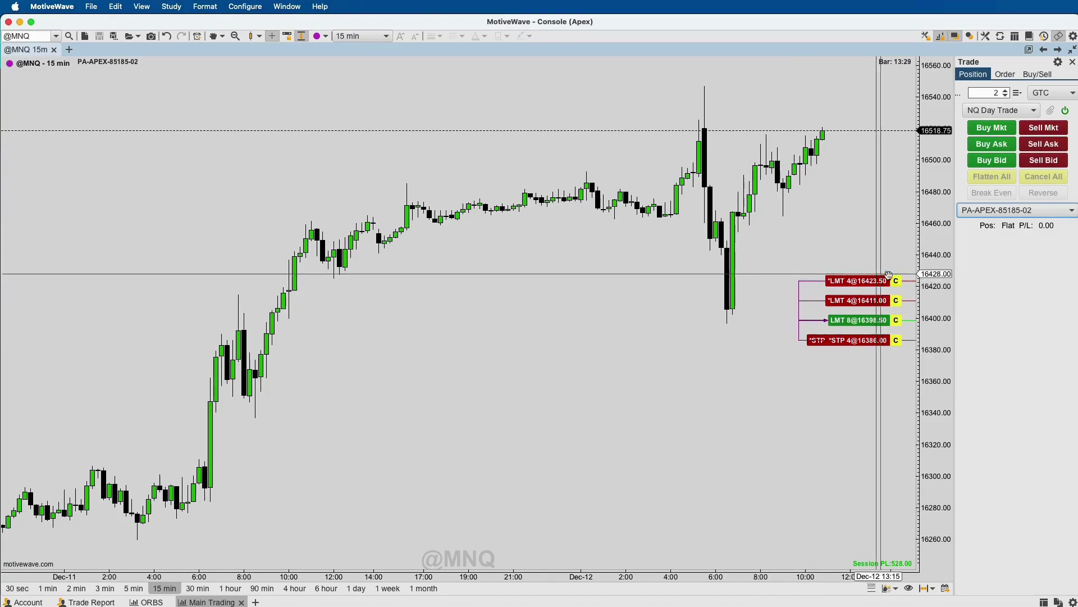
{"action": "left_click", "coordinate": [1001, 211]}
{"action": "left_click", "coordinate": [1003, 226]}
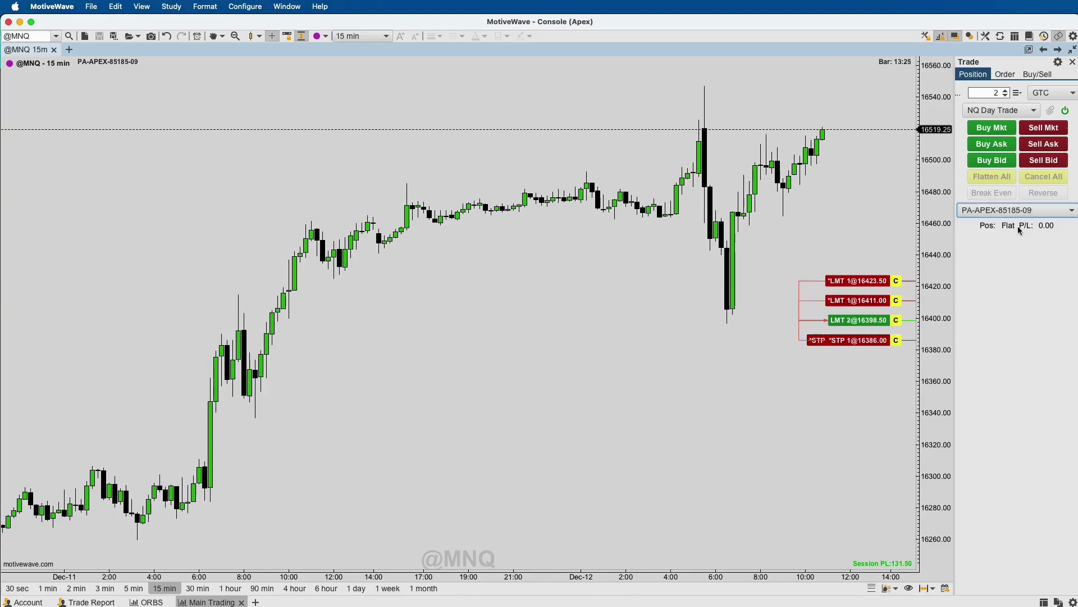
{"action": "left_click", "coordinate": [1005, 210]}
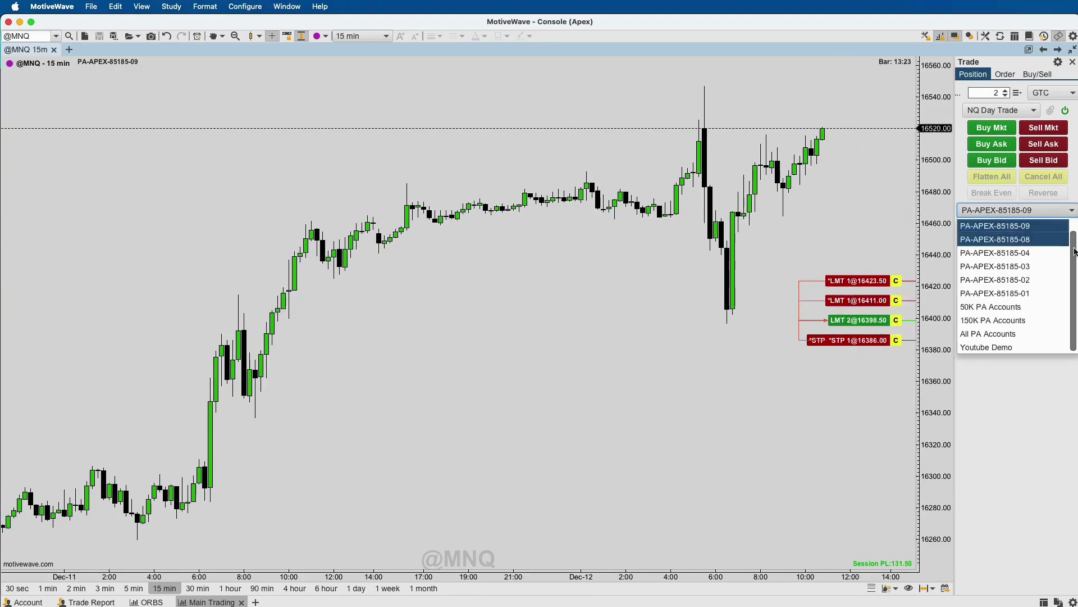
{"action": "left_click", "coordinate": [1013, 347]}
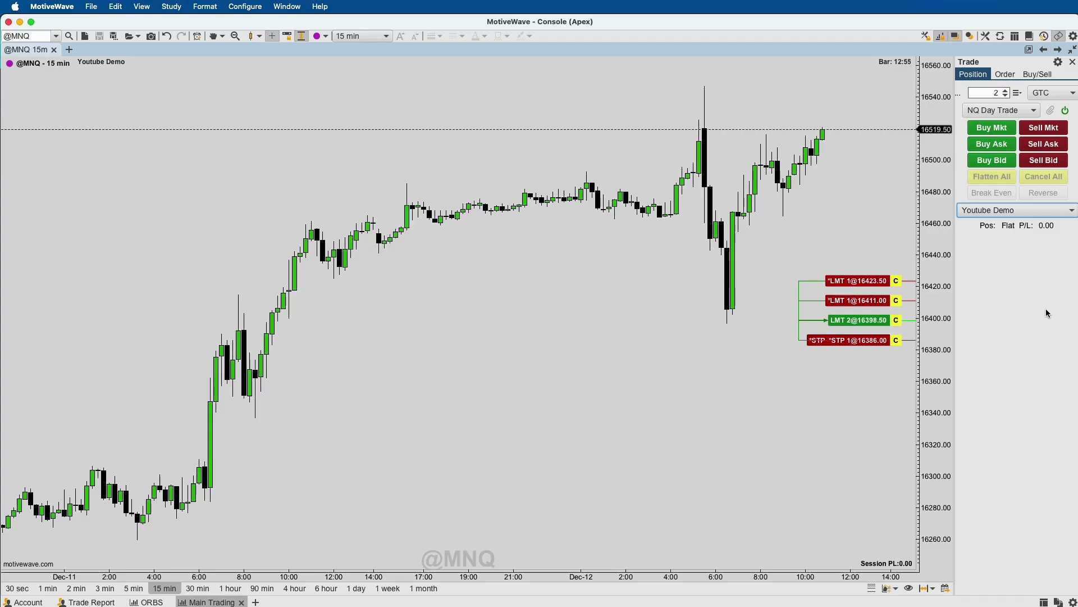
{"action": "left_click", "coordinate": [896, 320]}
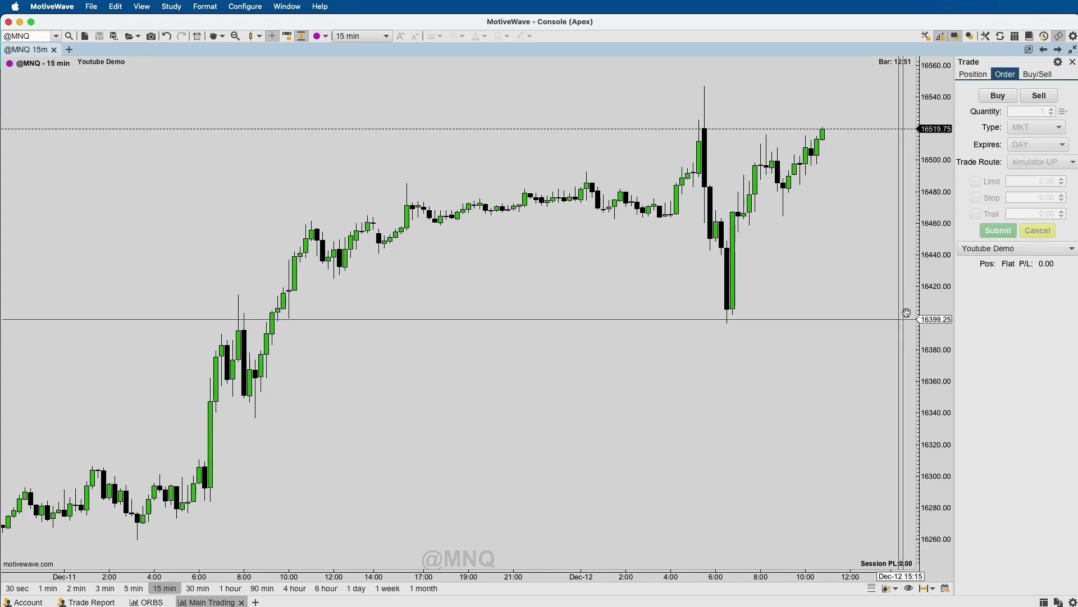
{"action": "left_click", "coordinate": [972, 75]}
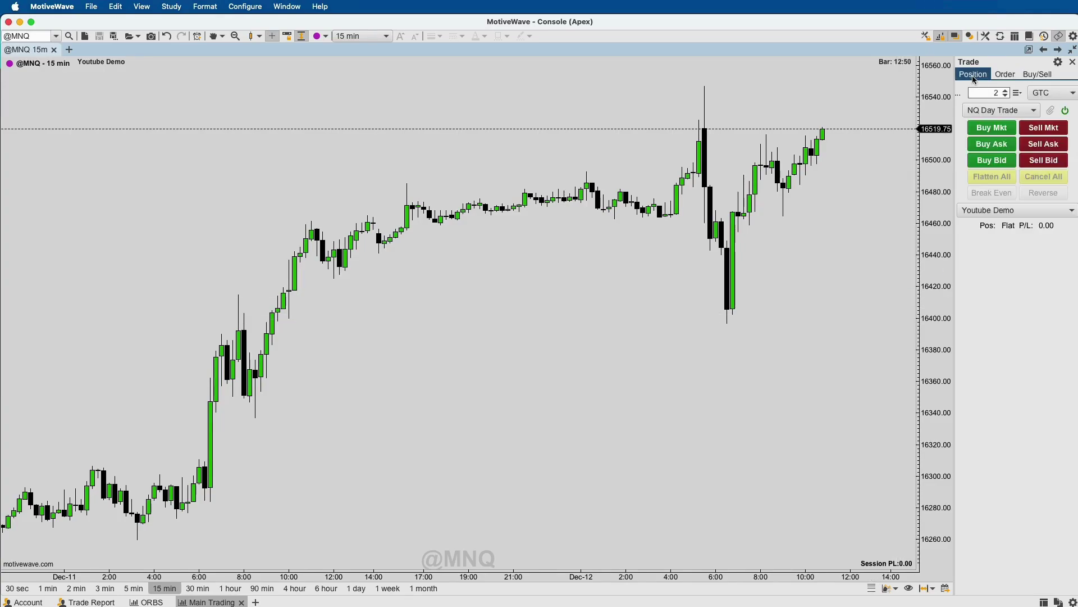
{"action": "left_click", "coordinate": [1072, 50]}
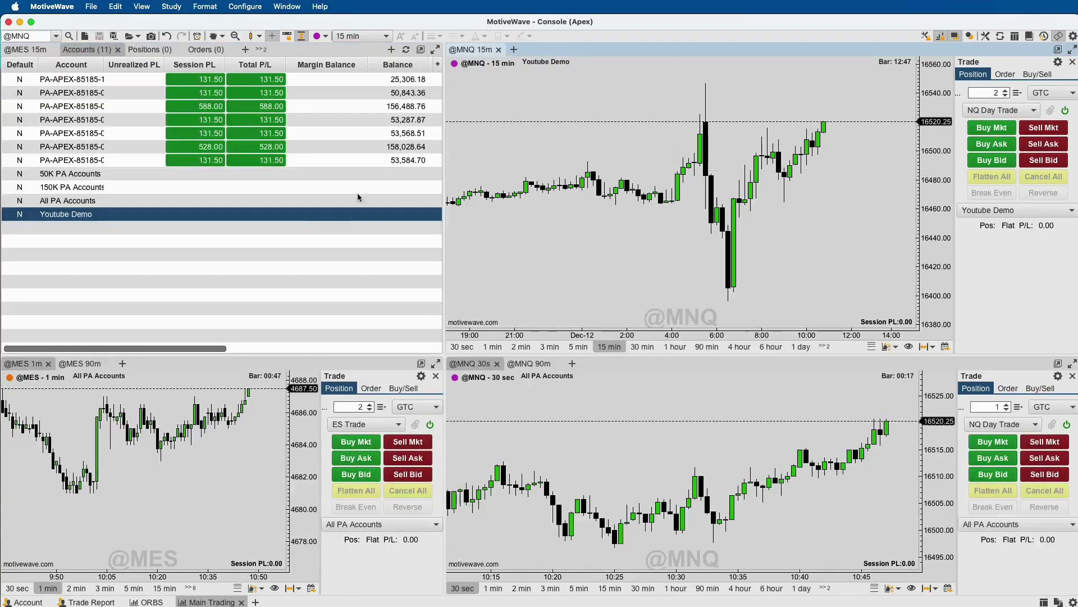